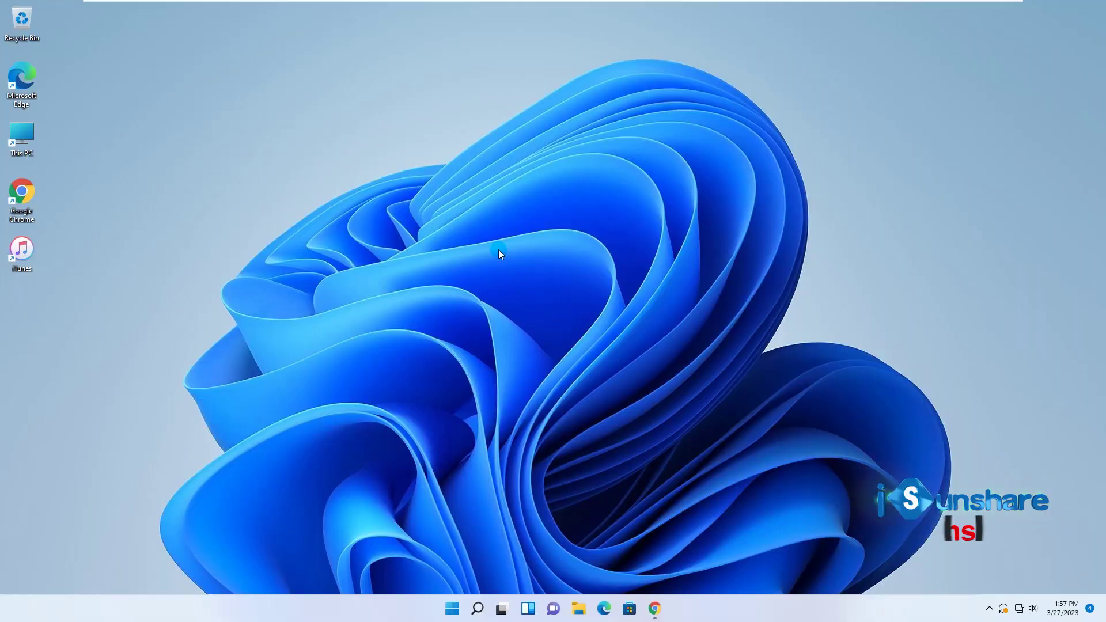
Step: Open Computer Management from This PC's full context menu
right_click(23, 134)
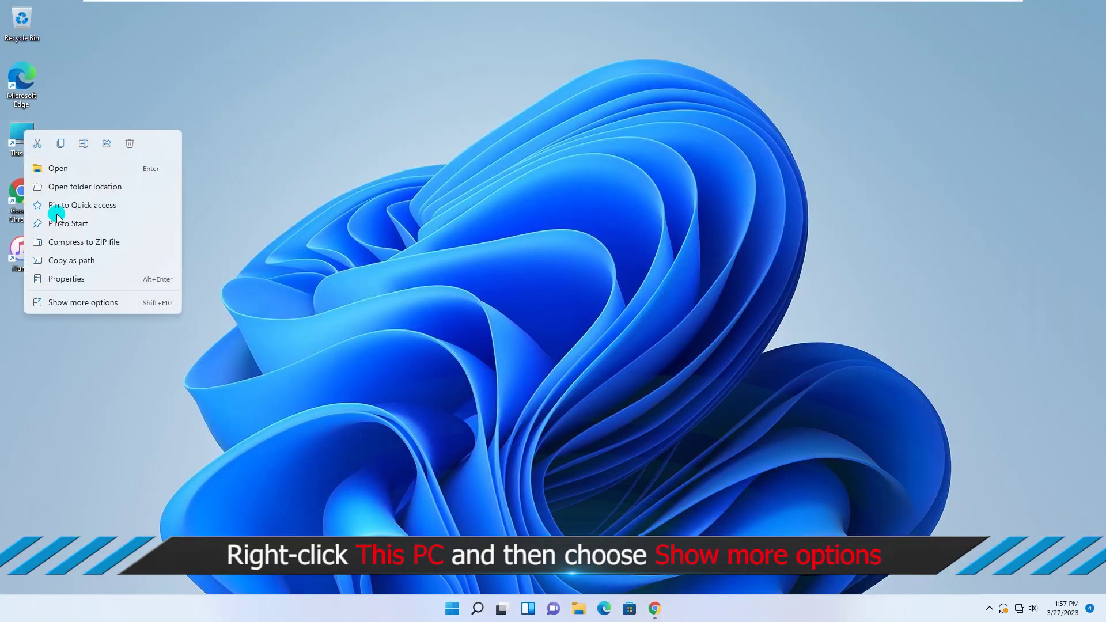
click(64, 303)
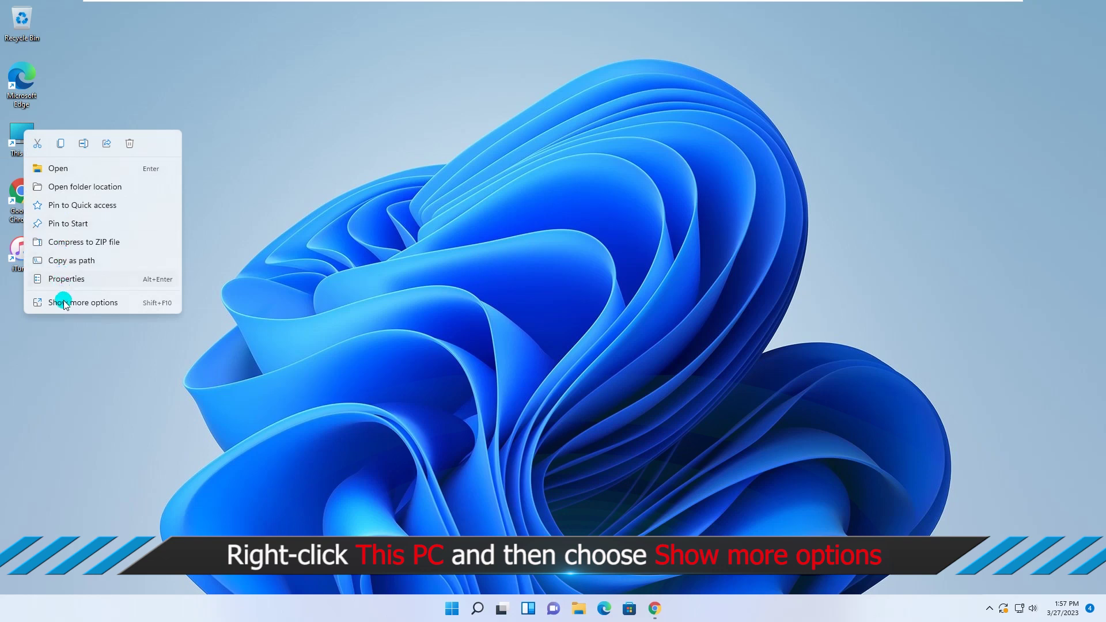
click(96, 305)
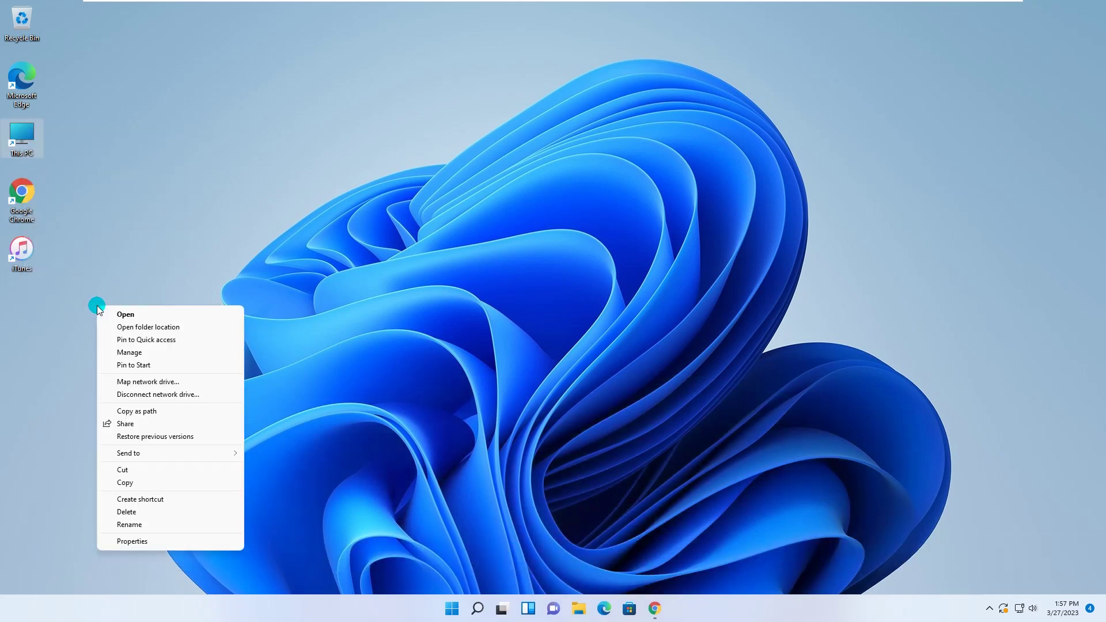
click(130, 352)
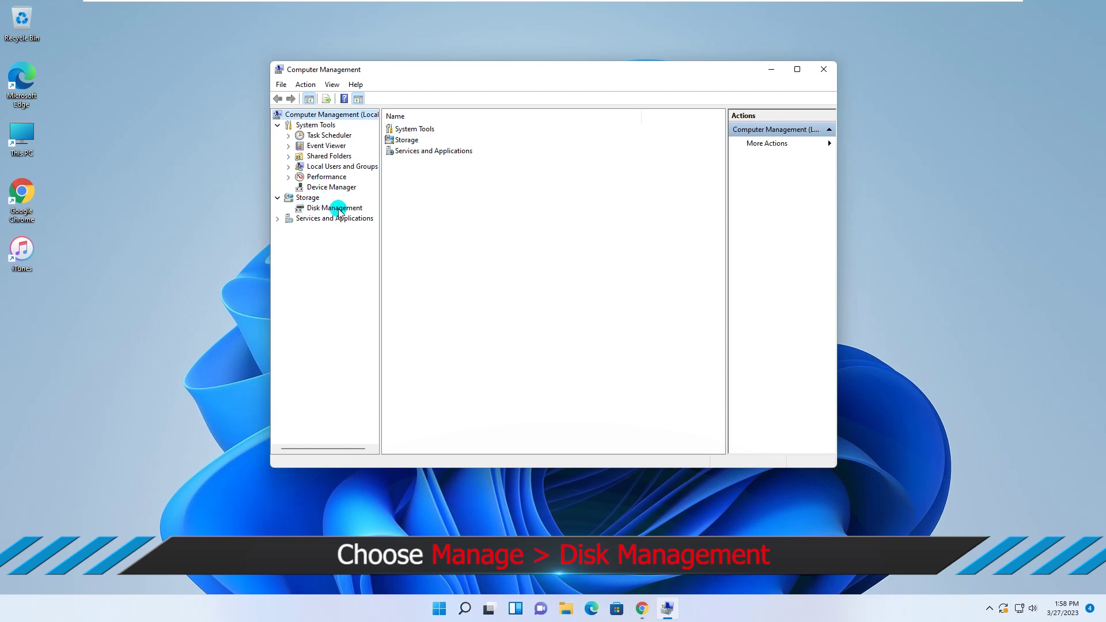
Step: In Disk Management, initialize the new 500 GB Disk 2 with the GPT partition style
click(321, 210)
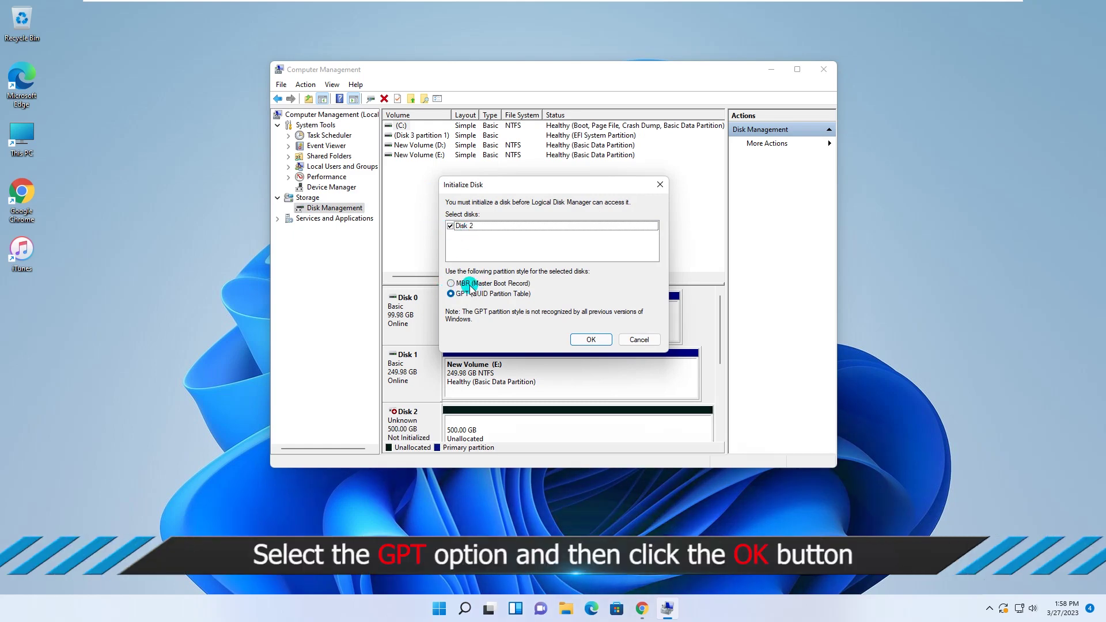
click(451, 294)
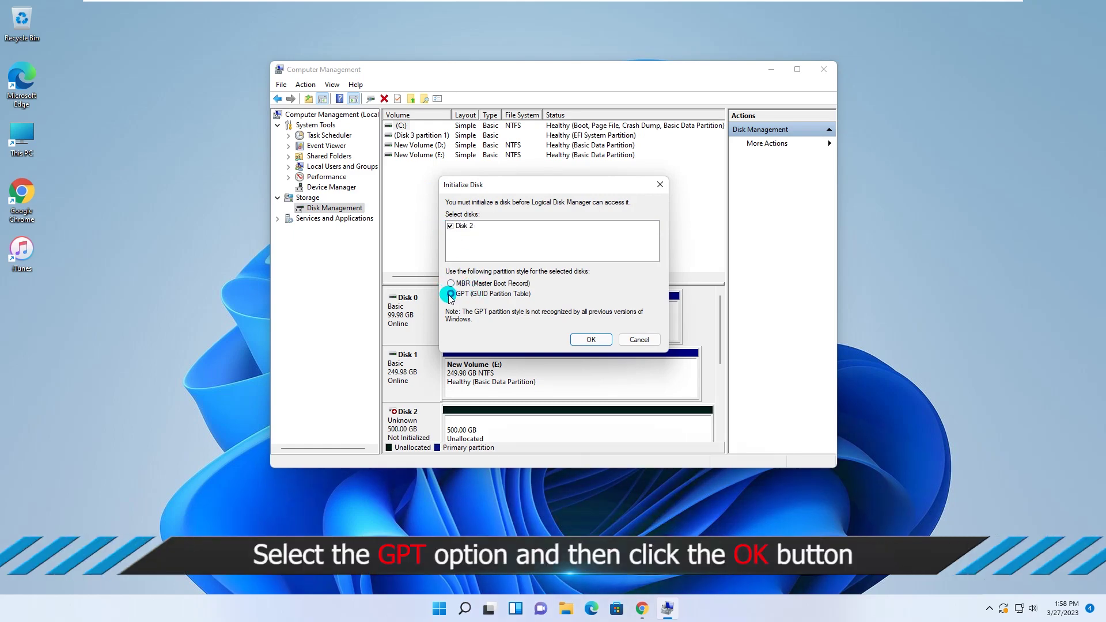
click(591, 339)
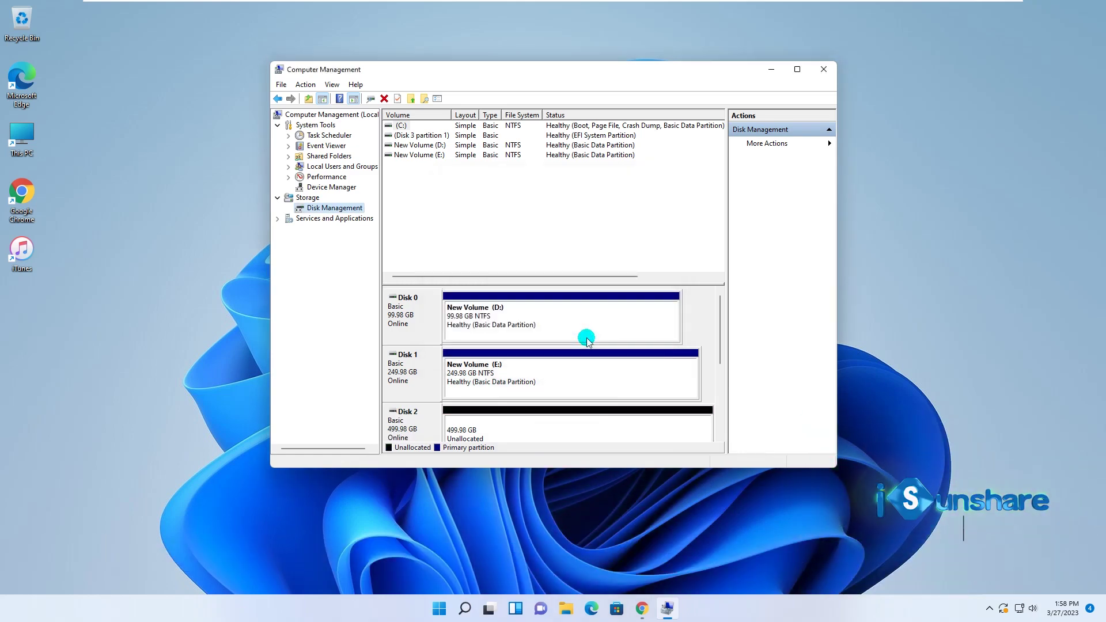
Step: Start the New Simple Volume wizard on Disk 2's unallocated space
drag(718, 339, 716, 375)
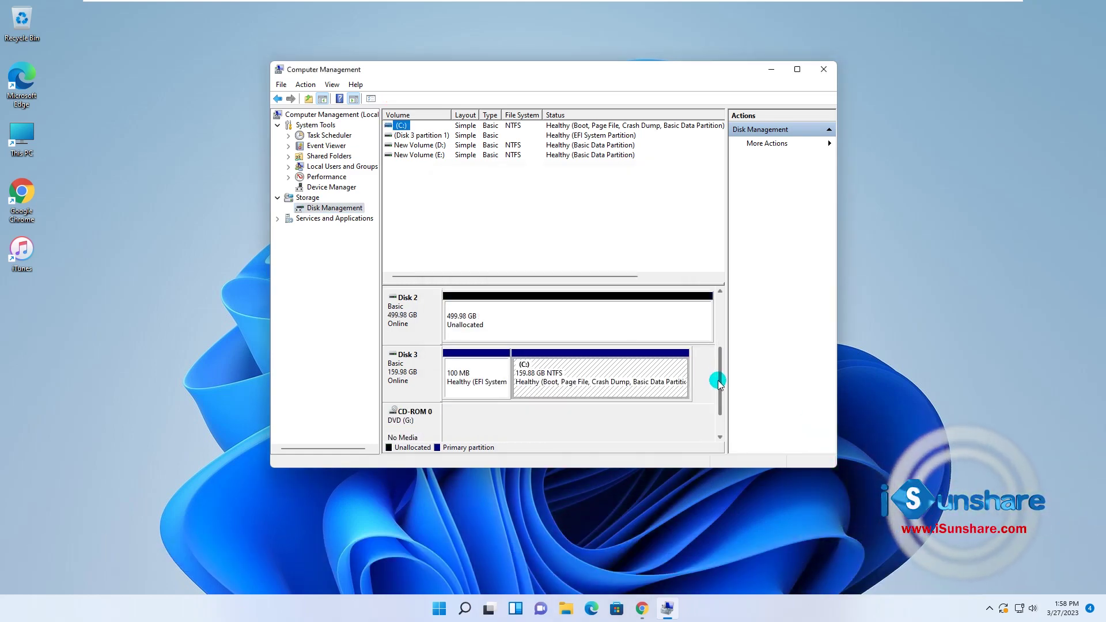
click(459, 329)
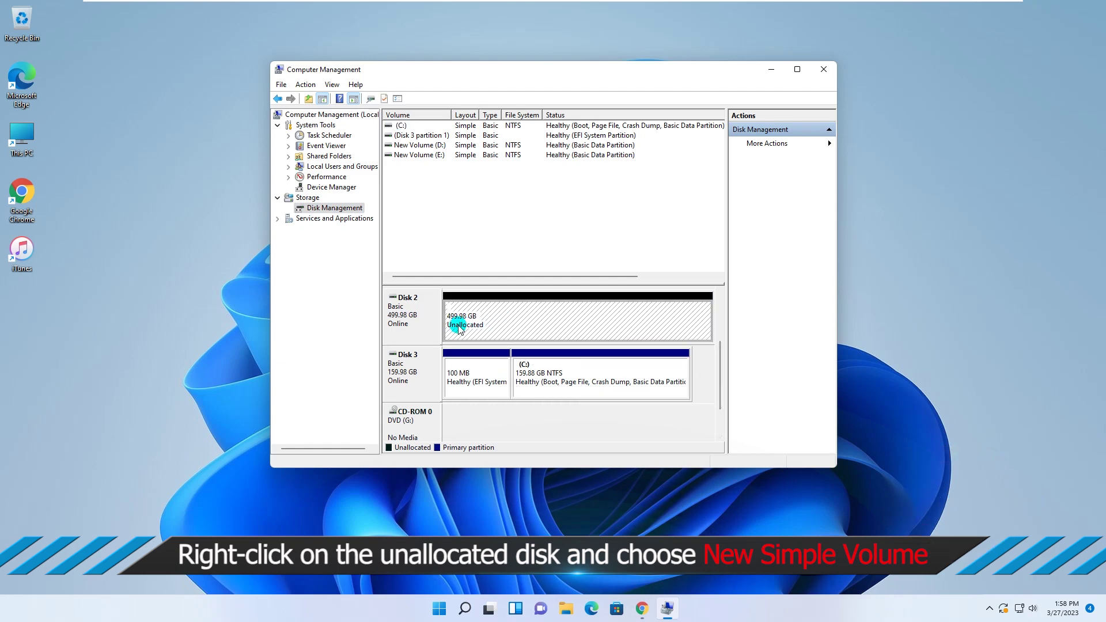
right_click(489, 306)
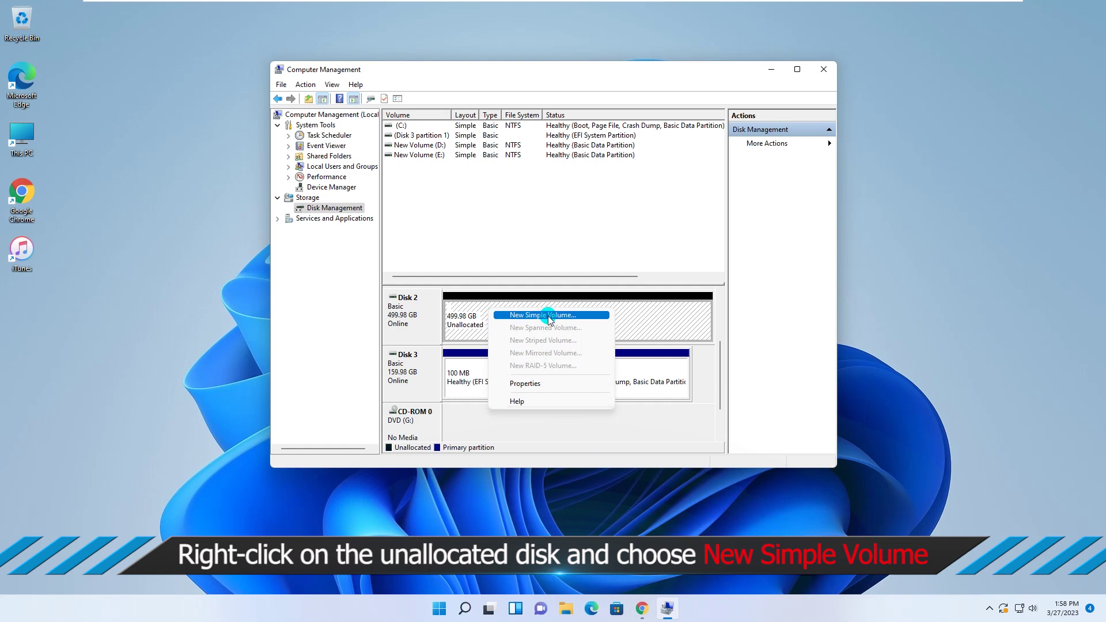
click(548, 316)
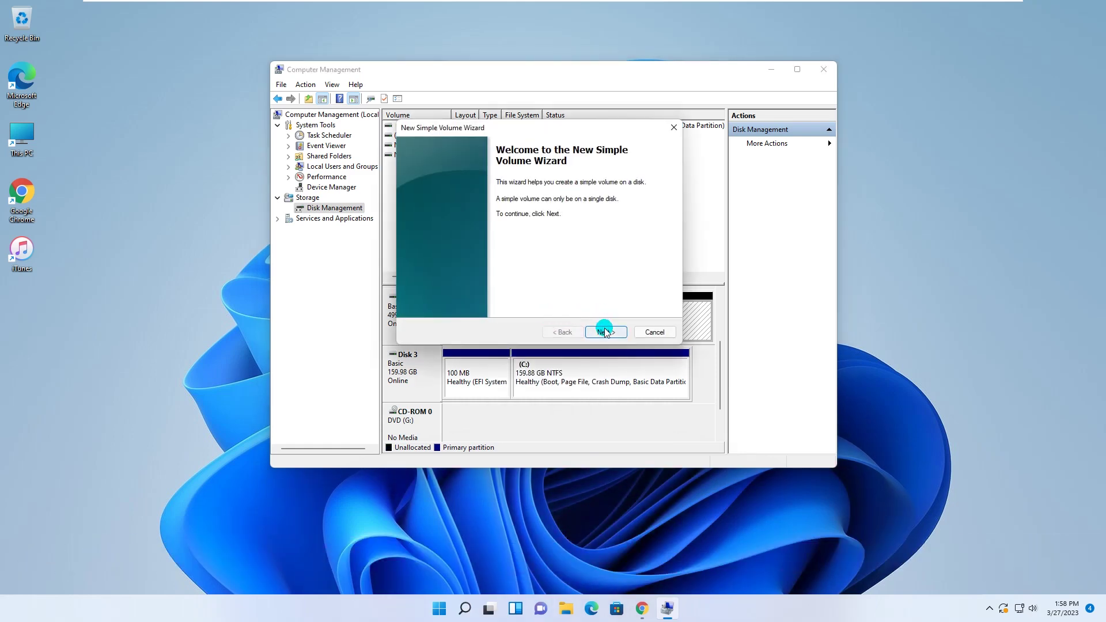
Step: Create a full-size NTFS volume with drive letter H and label SSD
click(605, 330)
click(605, 330)
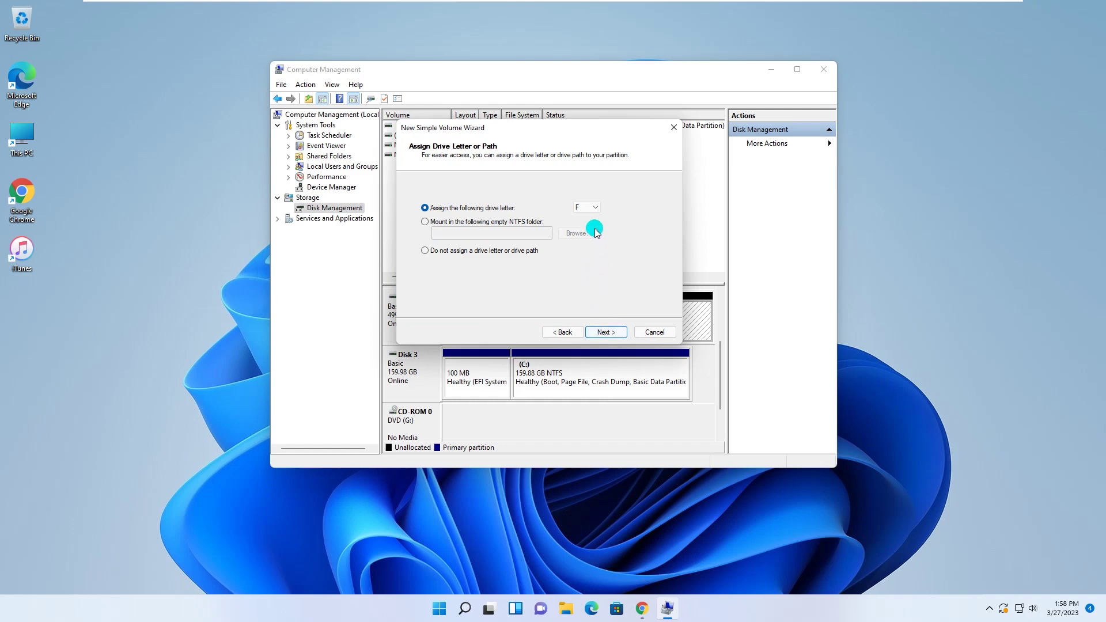
click(595, 207)
click(576, 215)
click(604, 333)
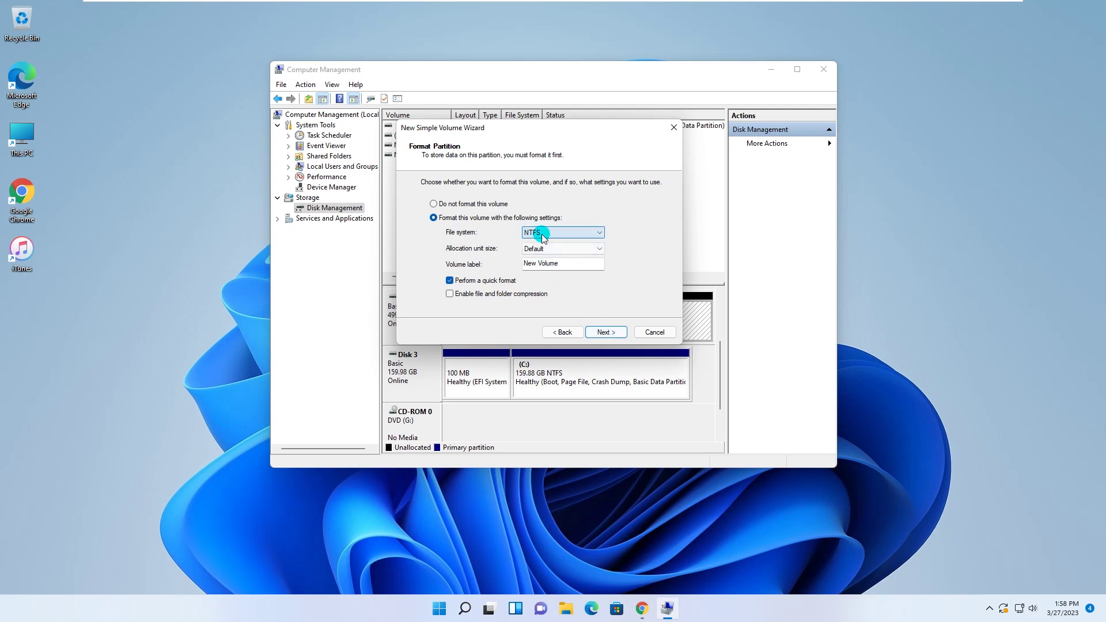
drag(562, 265, 498, 268)
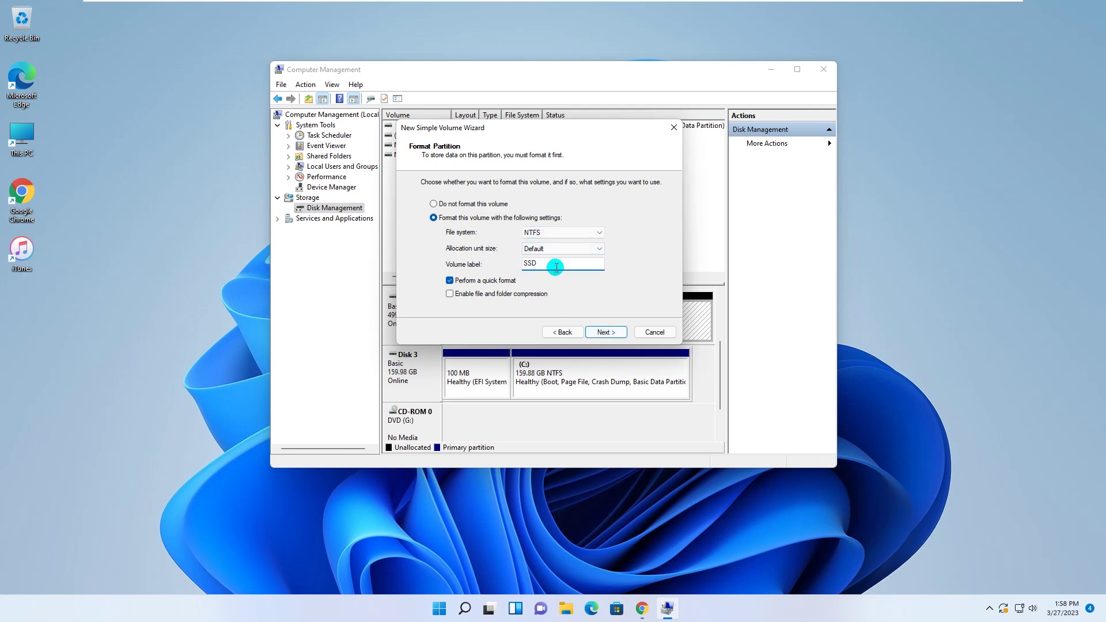
click(612, 334)
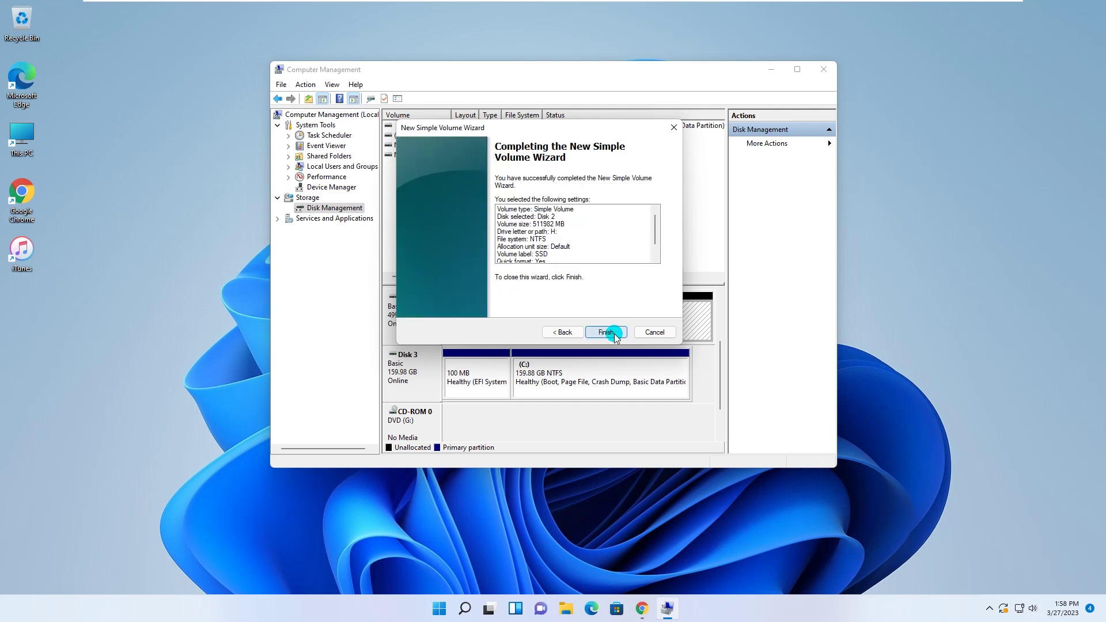
click(613, 333)
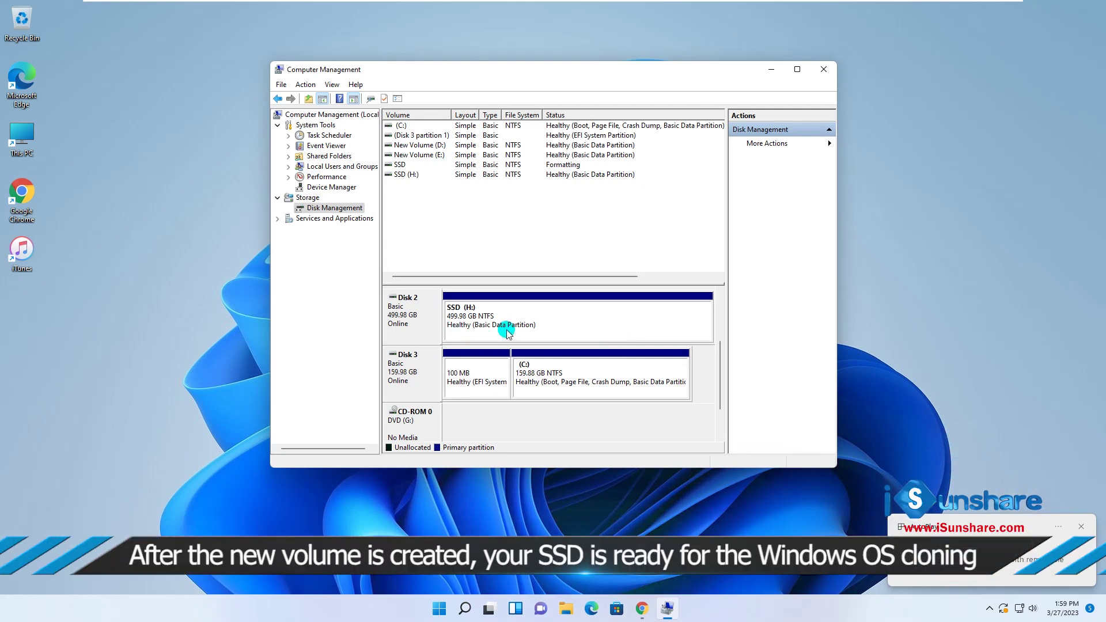
click(823, 69)
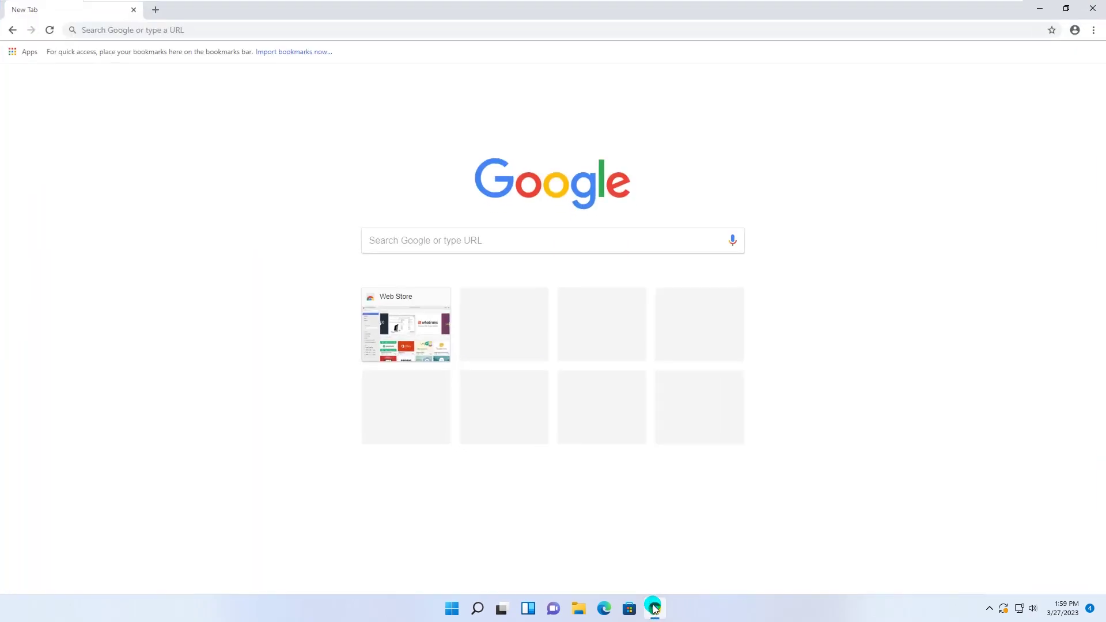
Step: Go to cocosenor.com, open the Backup Tuner product page, and download the free trial installer
click(106, 30)
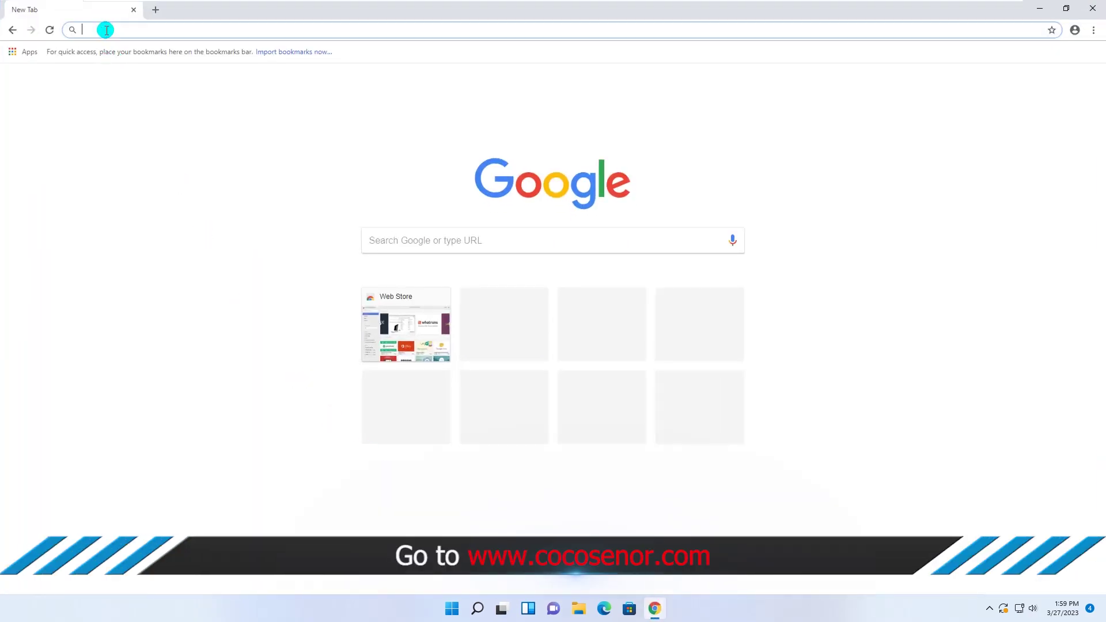
text(www.coco)
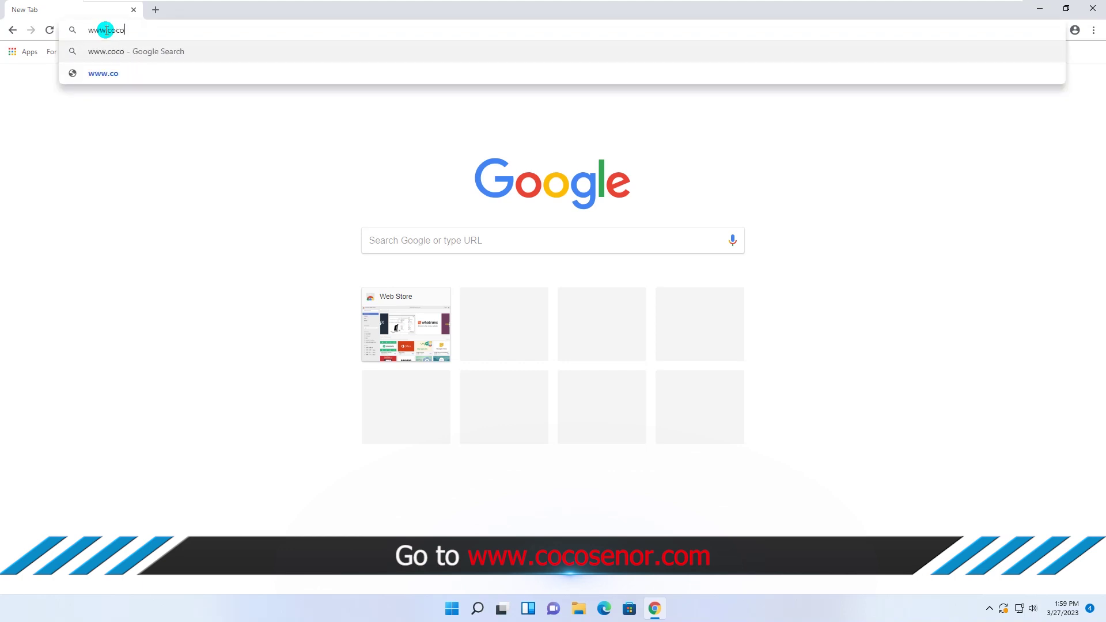
text(senor.com)
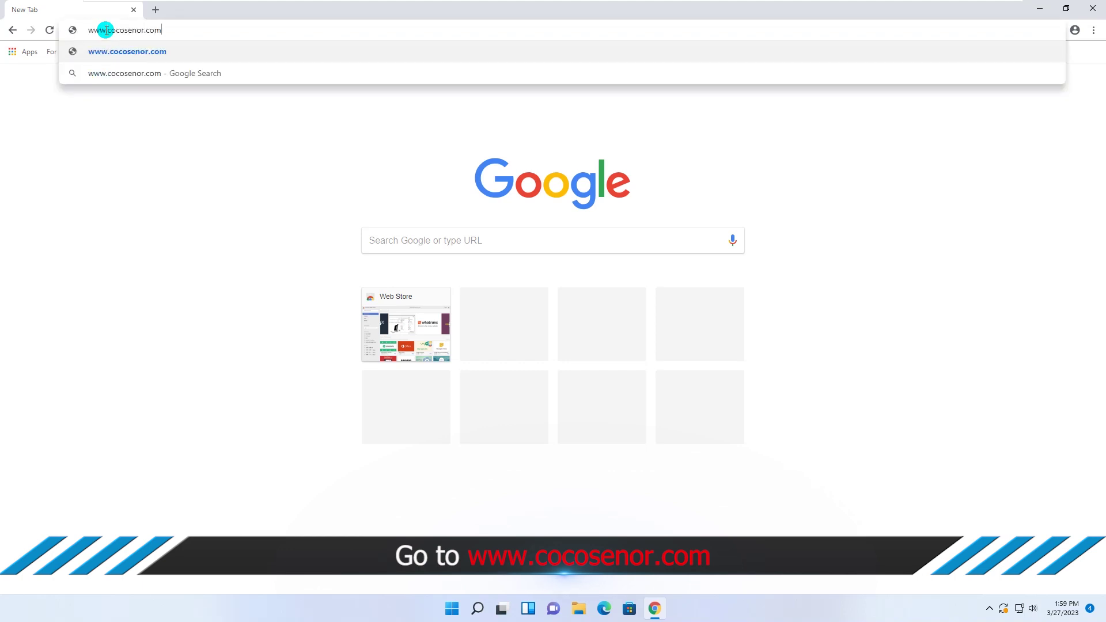
key(Return)
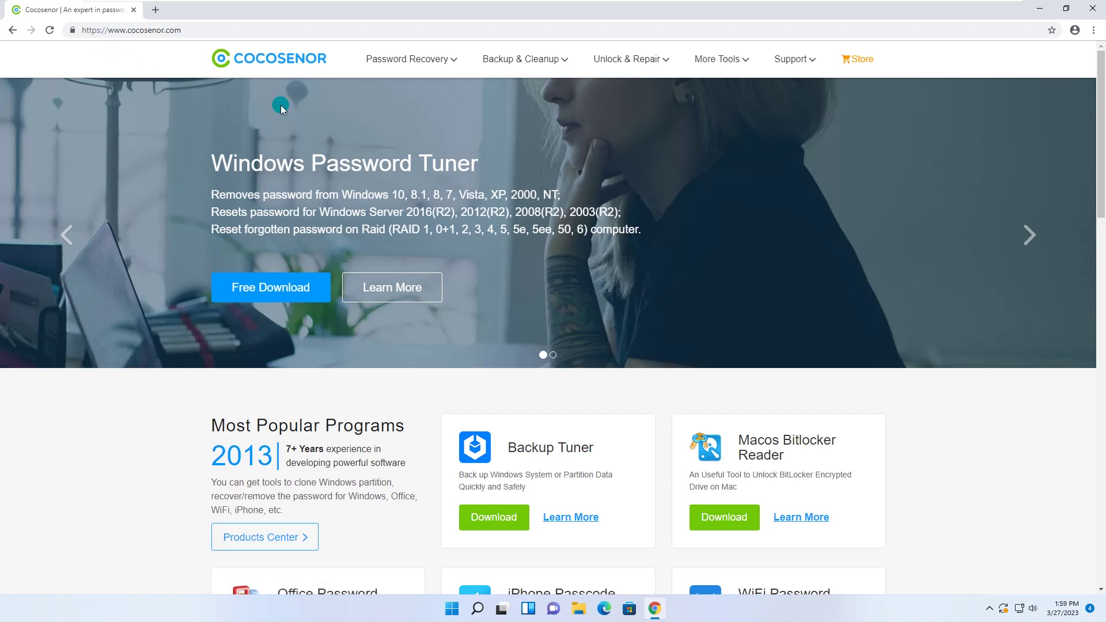
mouse_move(506, 59)
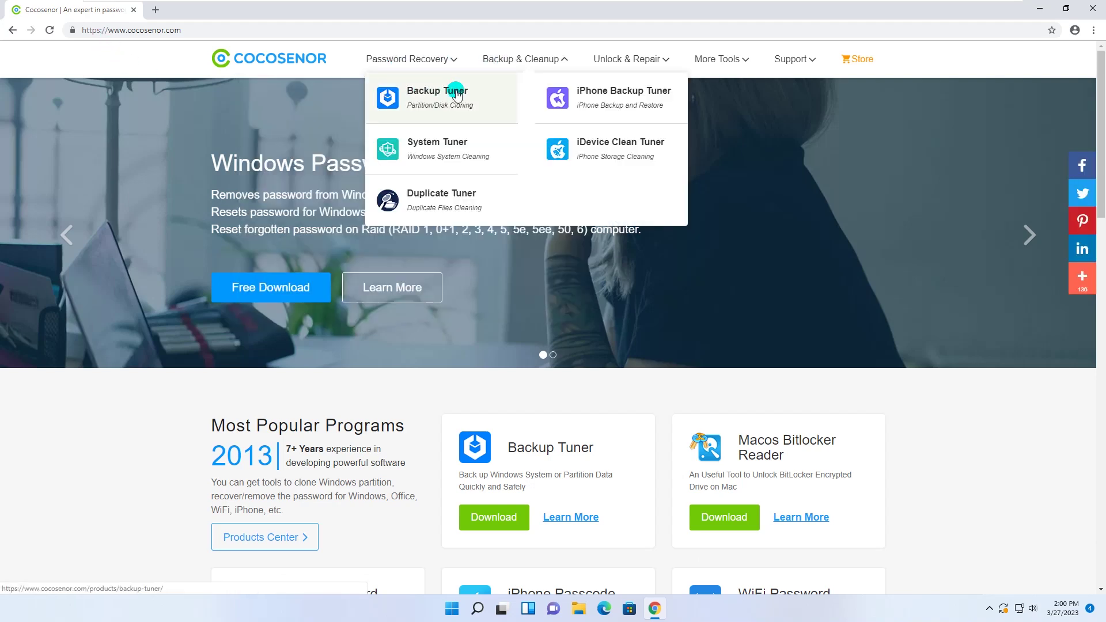
click(433, 94)
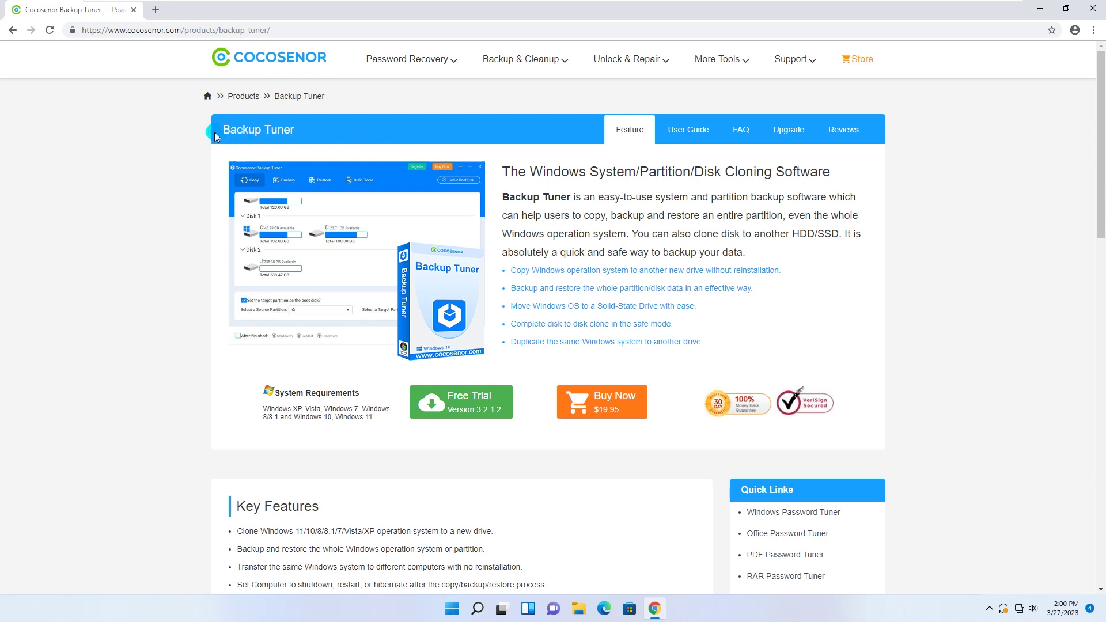
click(464, 399)
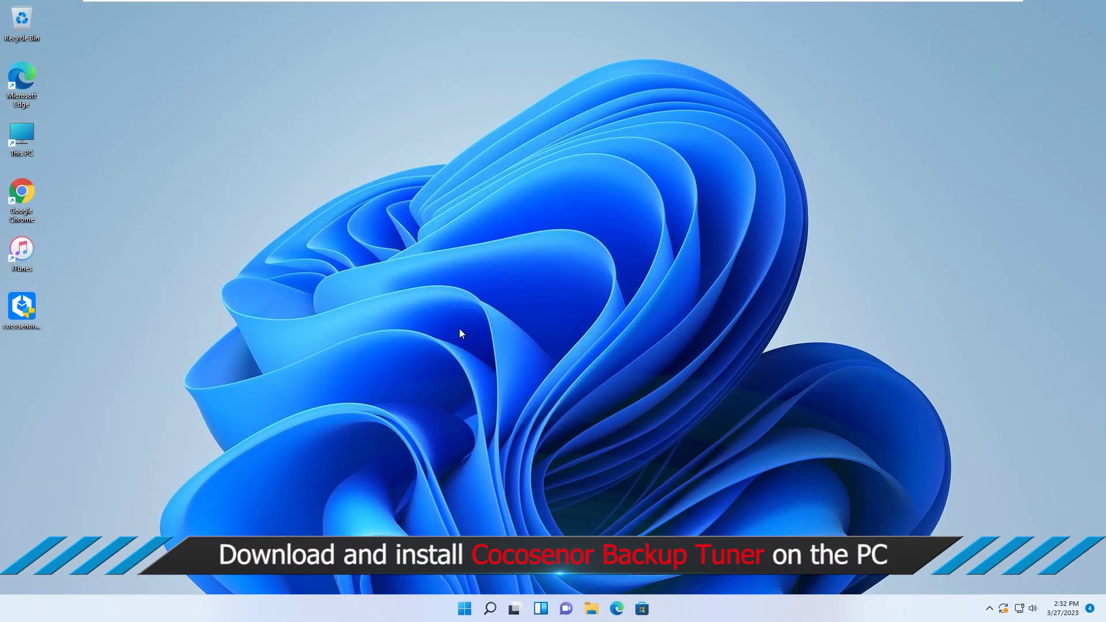
Step: Run the downloaded installer, approve UAC, and install Backup Tuner 3.2.2.2 with launch at finish
double_click(21, 306)
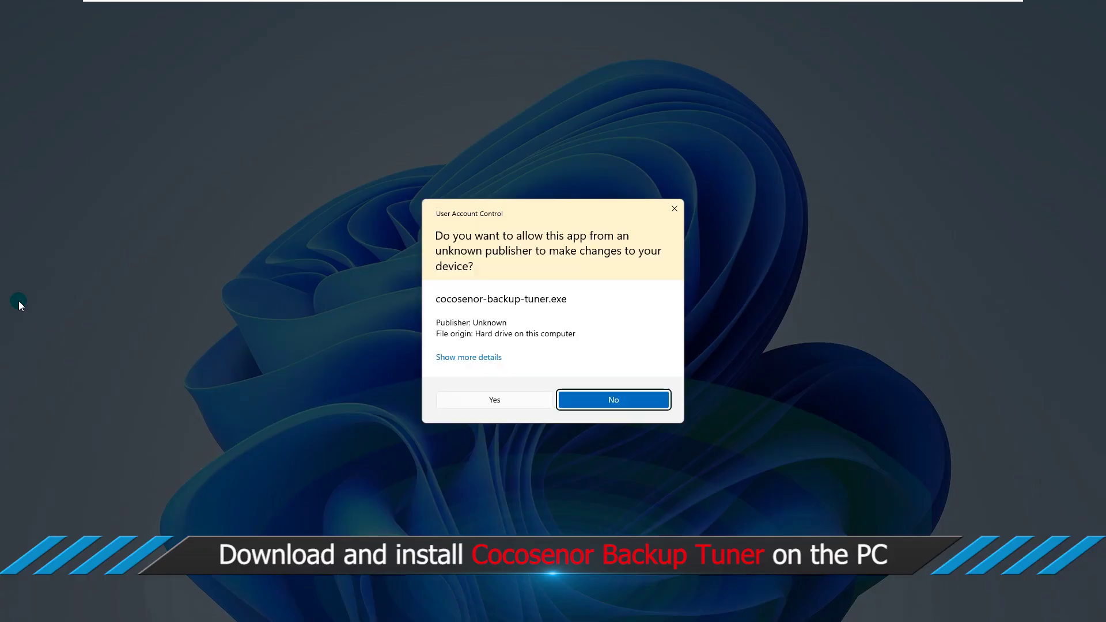
click(506, 400)
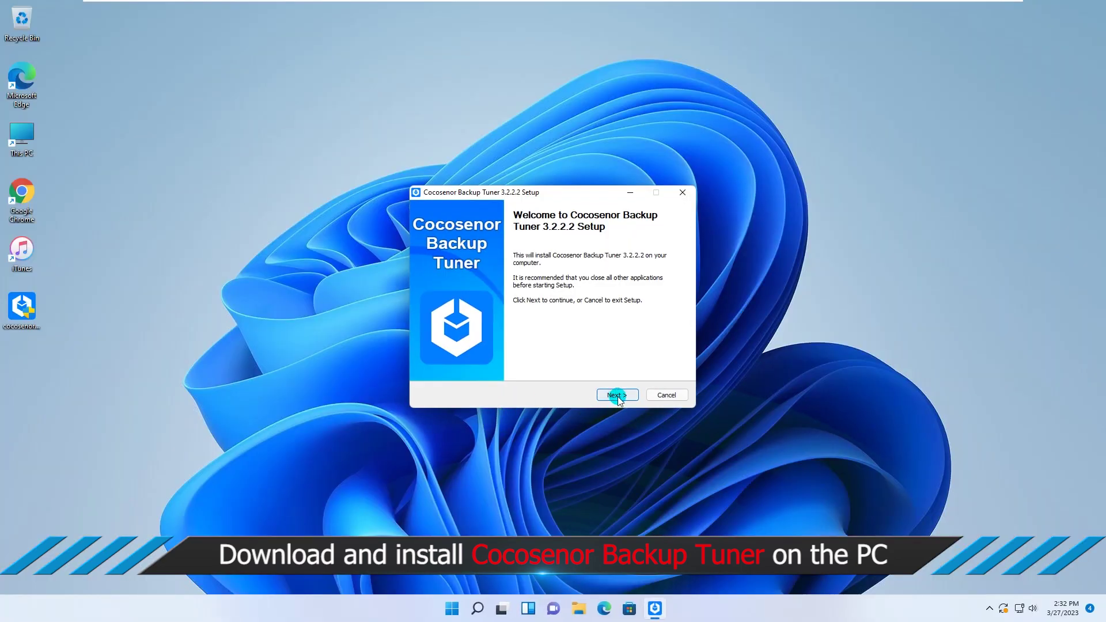
click(616, 395)
click(616, 396)
click(616, 395)
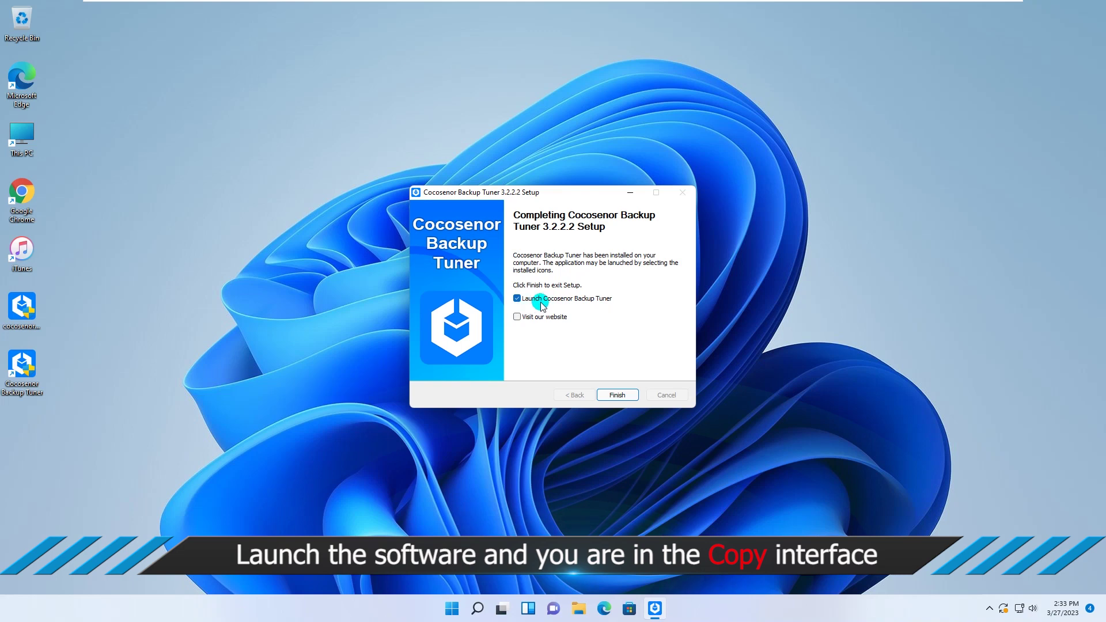
click(613, 397)
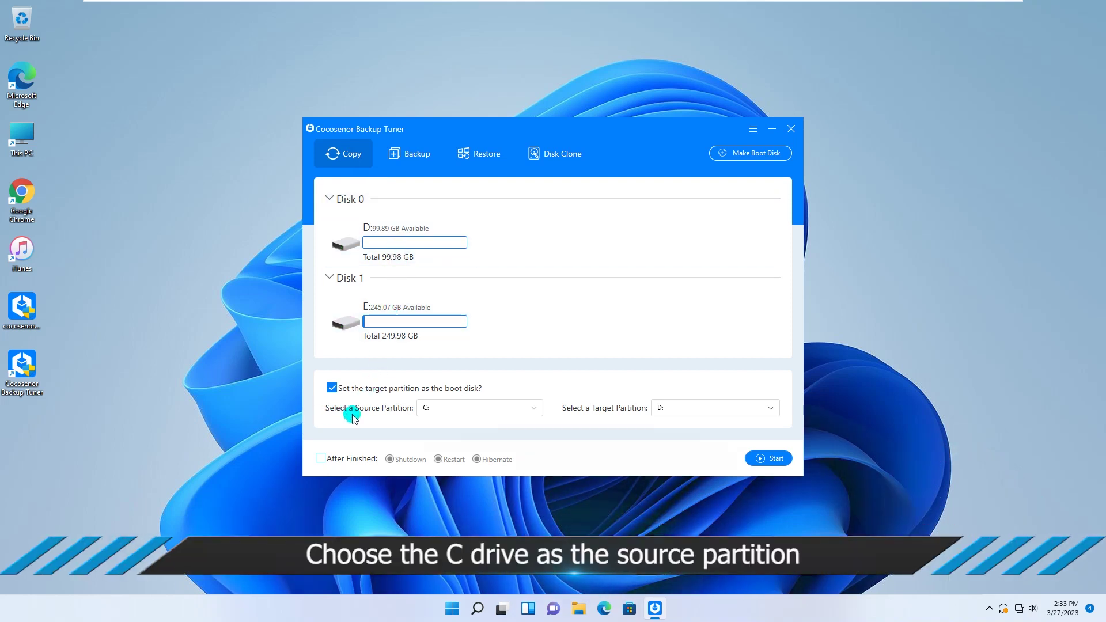
Step: Copy source partition C: to target partition H: as the boot disk, confirming the overwrite
click(432, 407)
click(433, 474)
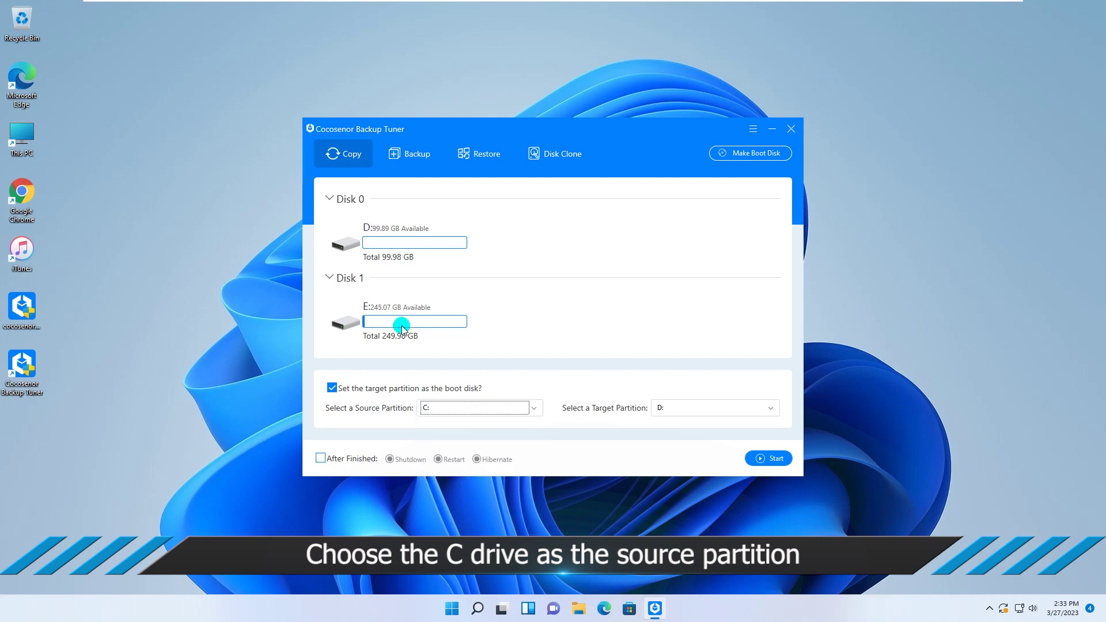
scroll(378, 247, down, 5)
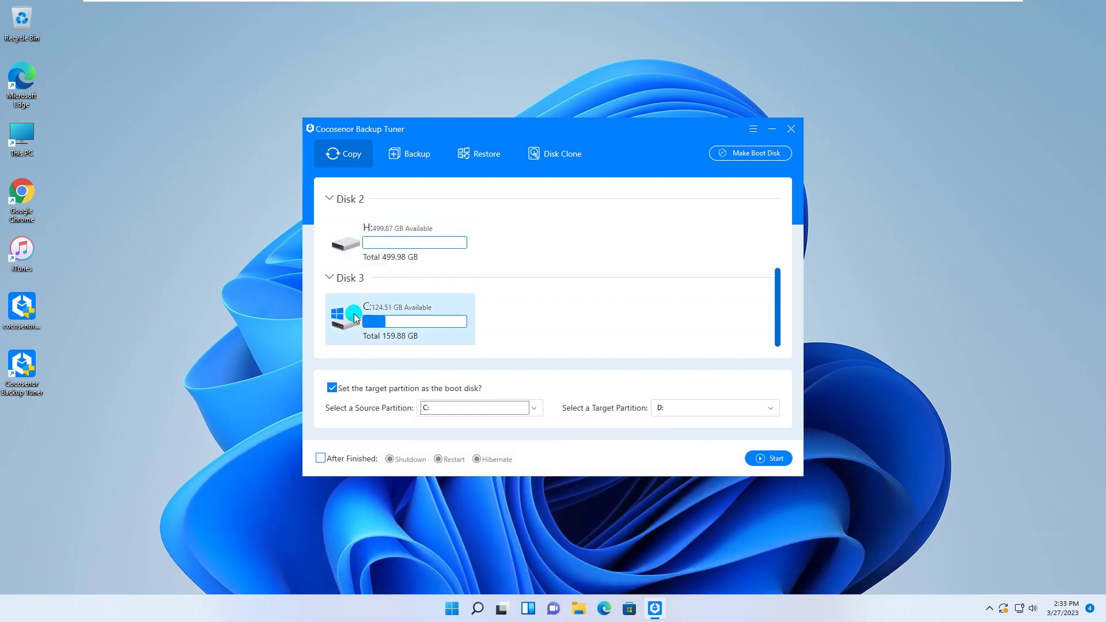
click(429, 410)
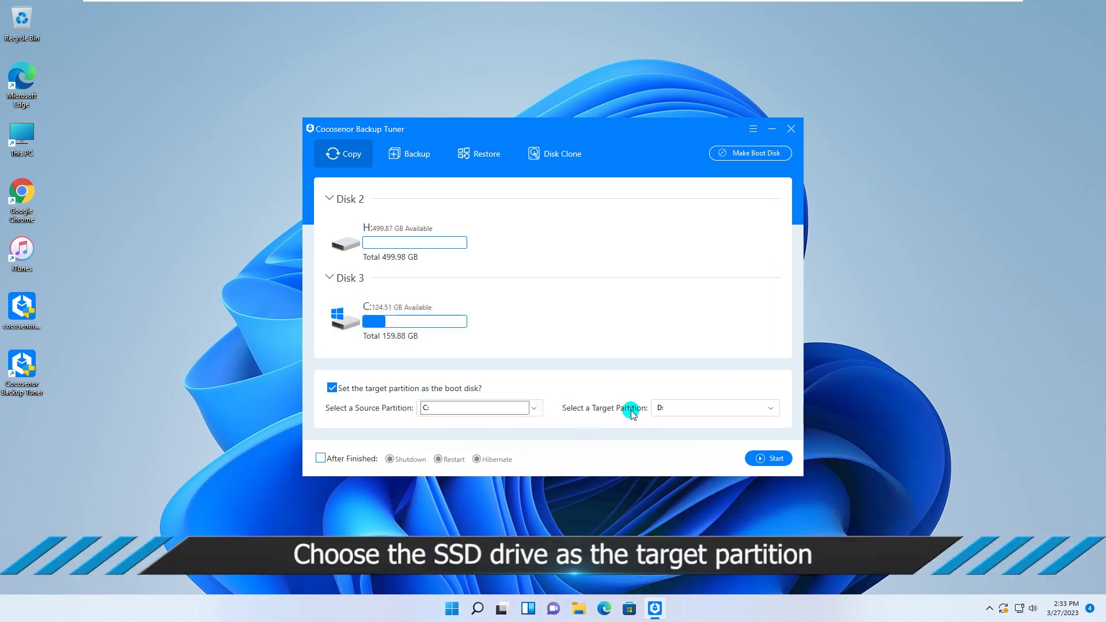
click(675, 409)
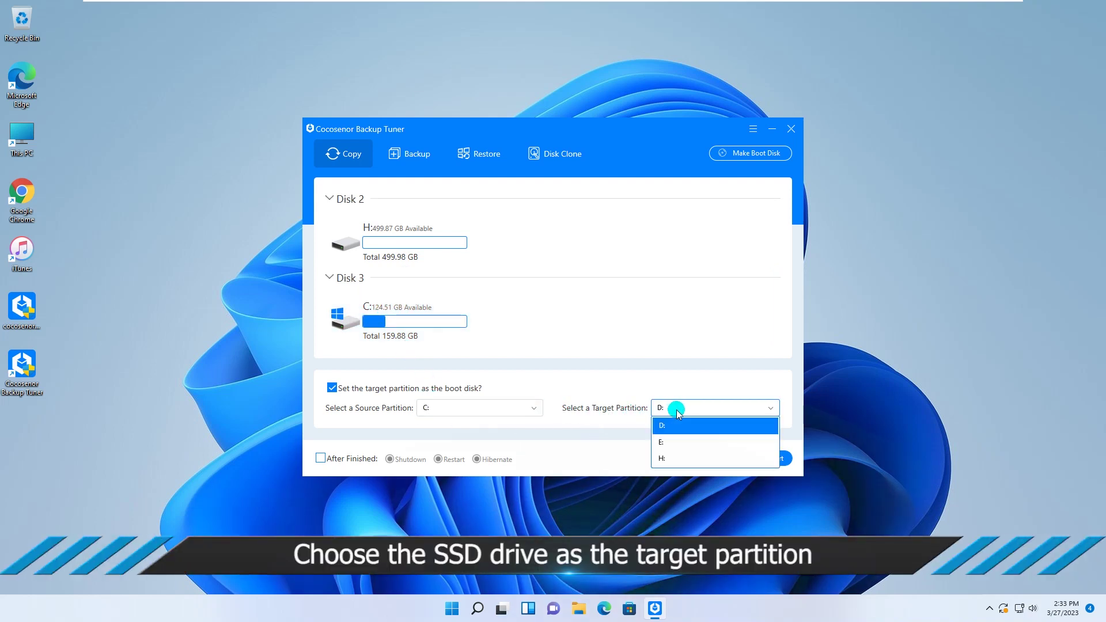
click(663, 458)
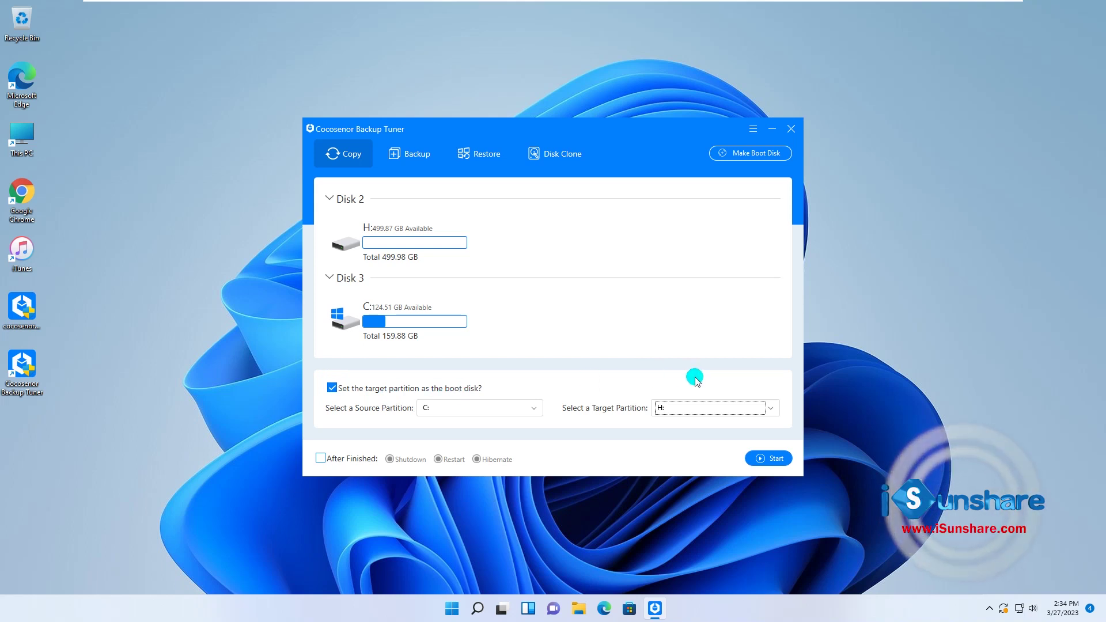
click(763, 460)
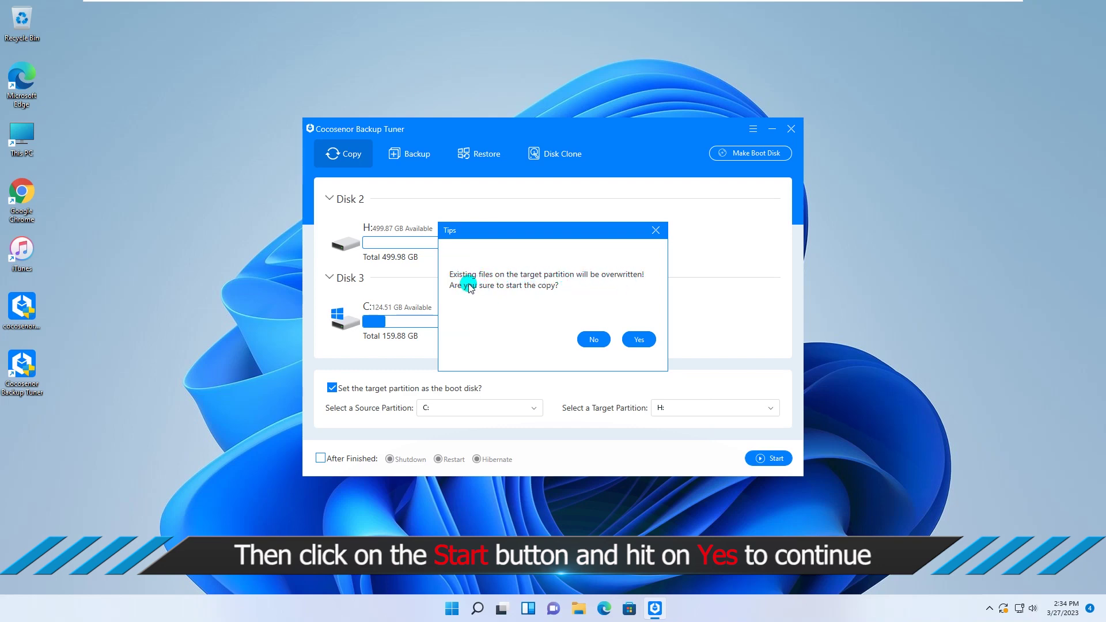
click(640, 341)
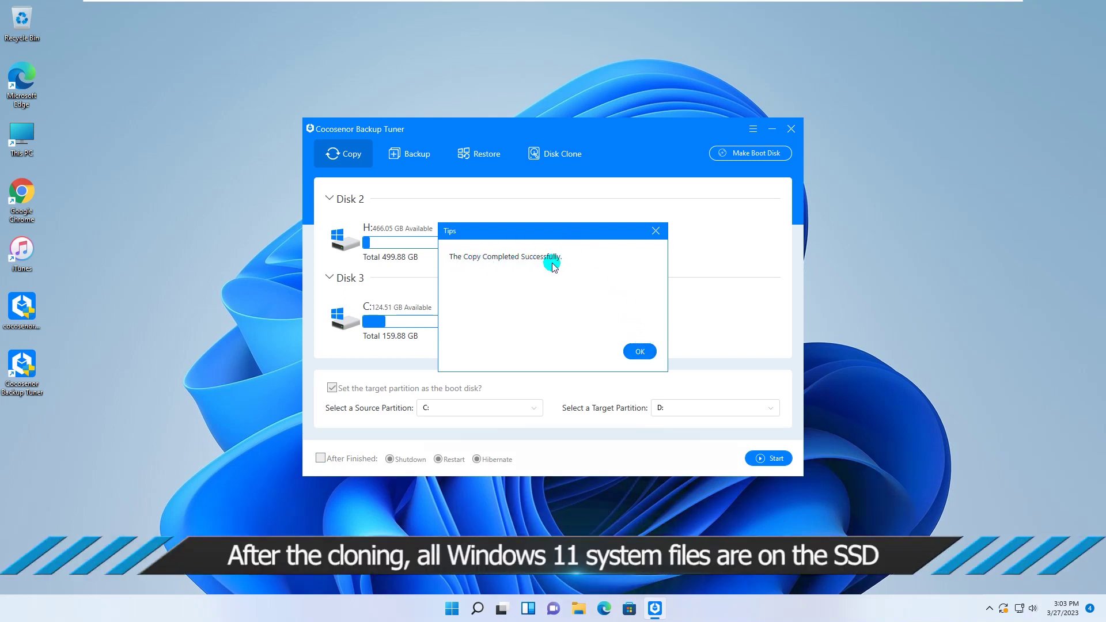
Step: Dismiss the 'Copy Completed Successfully' message with OK
click(639, 352)
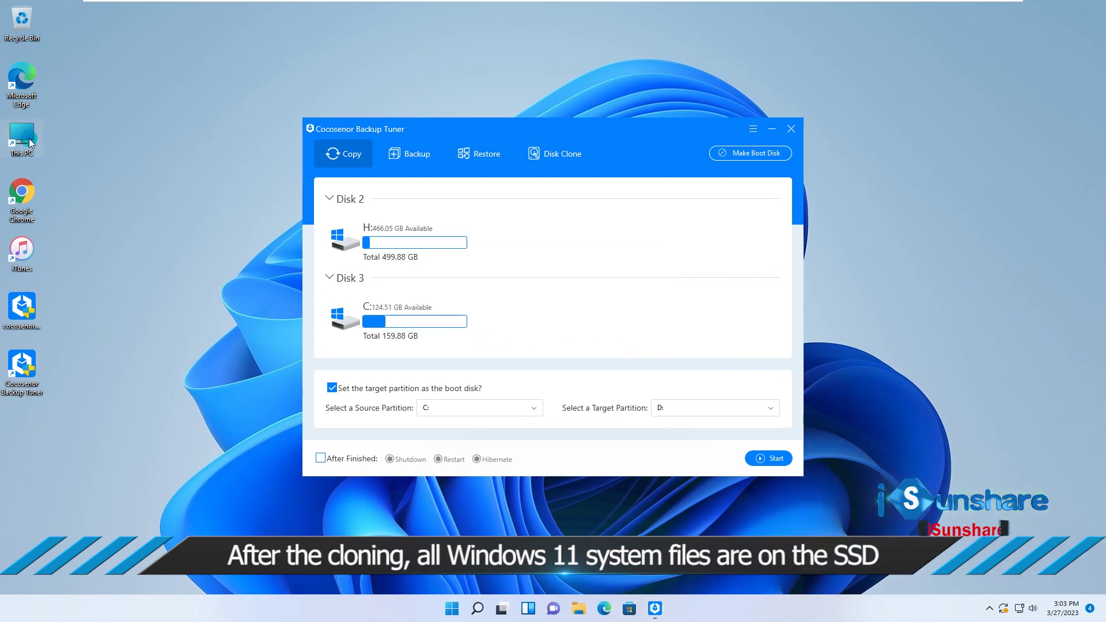
Step: Open Local Disk (H:) from This PC to check its Windows, Users and Program Files folders, then close it
double_click(22, 137)
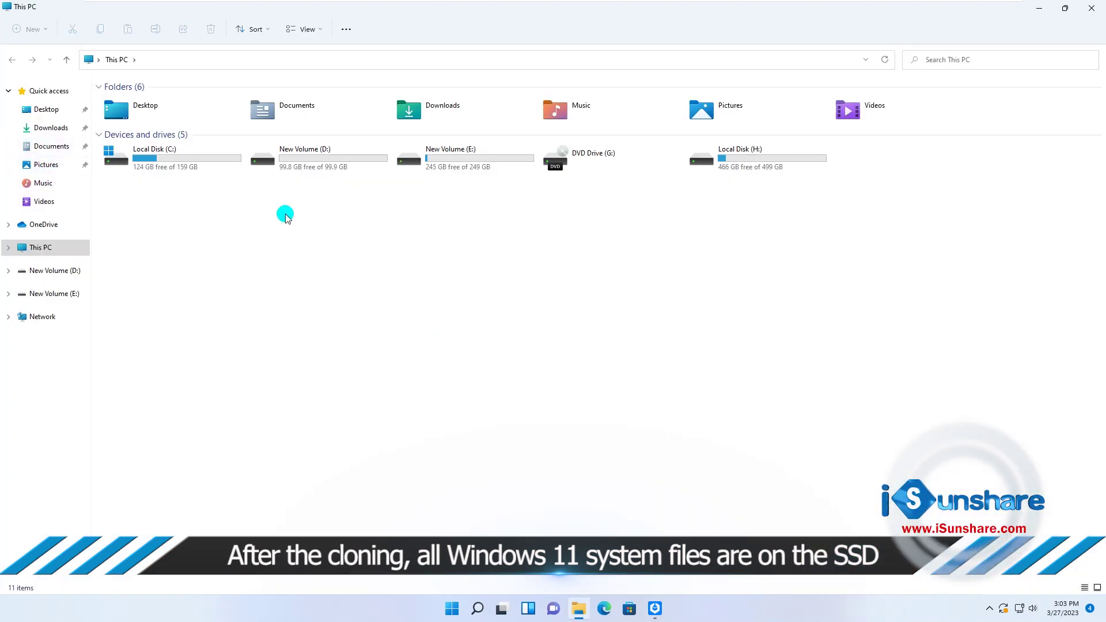
double_click(735, 164)
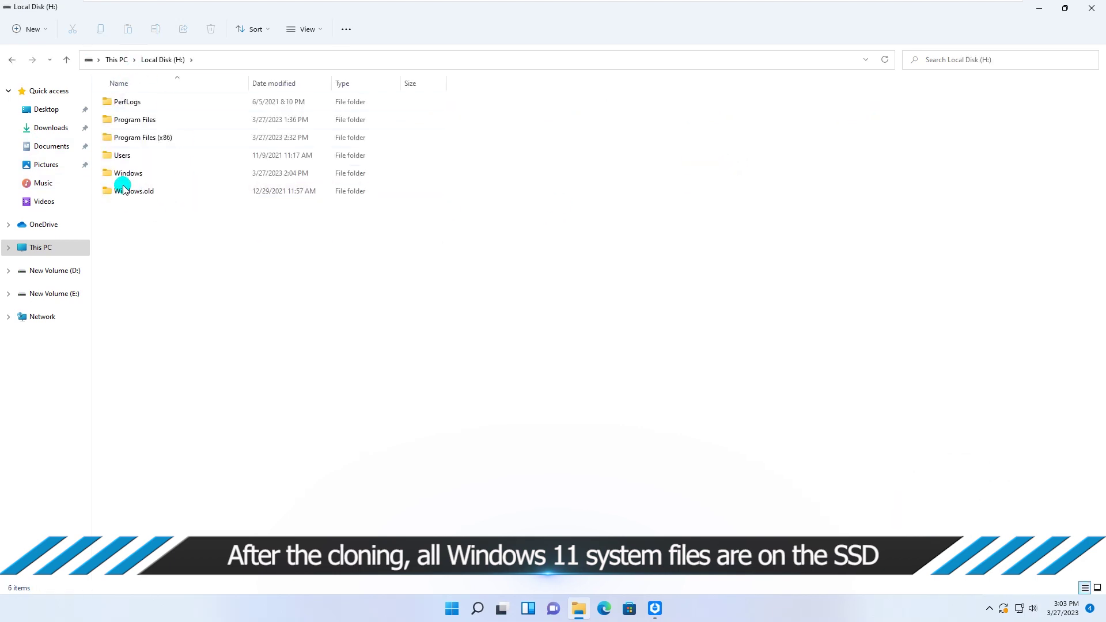
click(1092, 8)
Step: Close Backup Tuner and restart Windows from the Start menu's power options
click(791, 129)
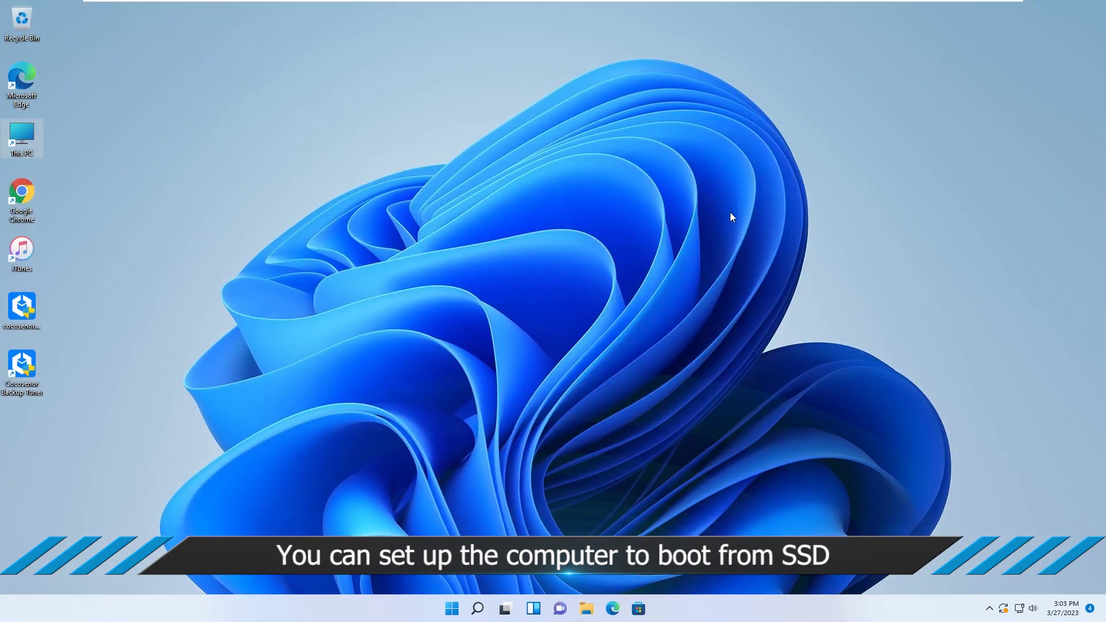
click(464, 608)
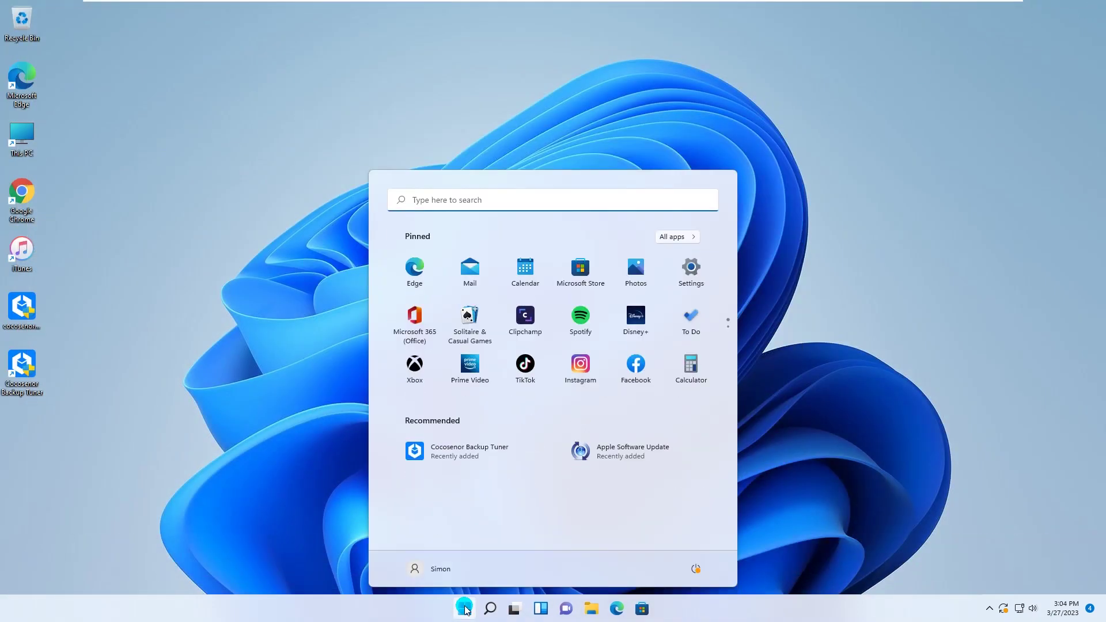
click(705, 572)
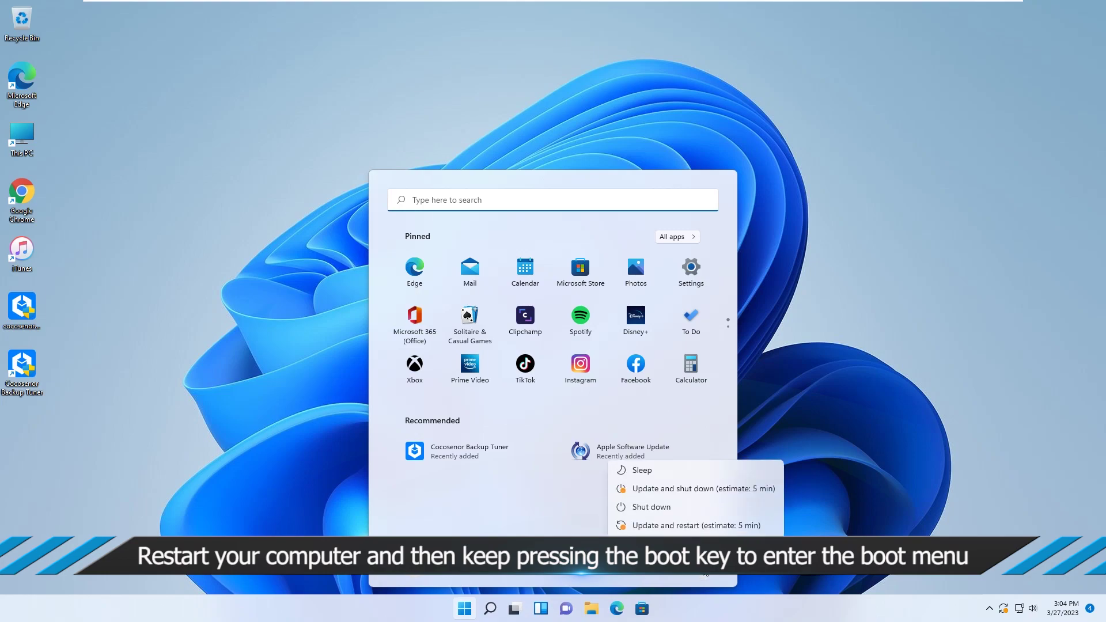
click(651, 544)
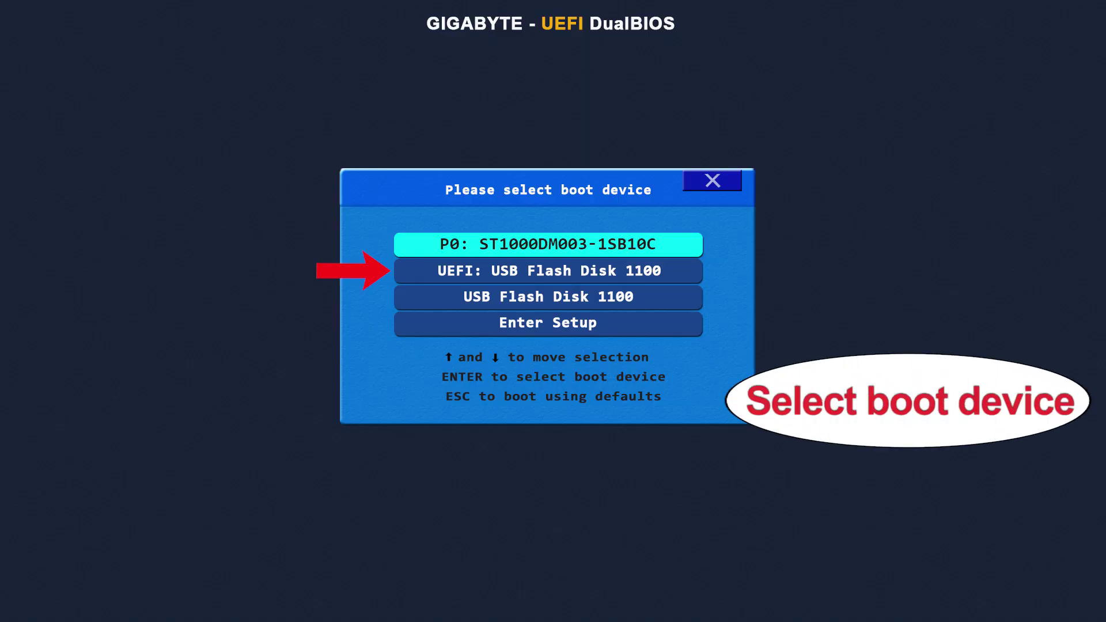
Step: Select UEFI: USB Flash Disk 1100 in the boot menu and boot from it
key(Down)
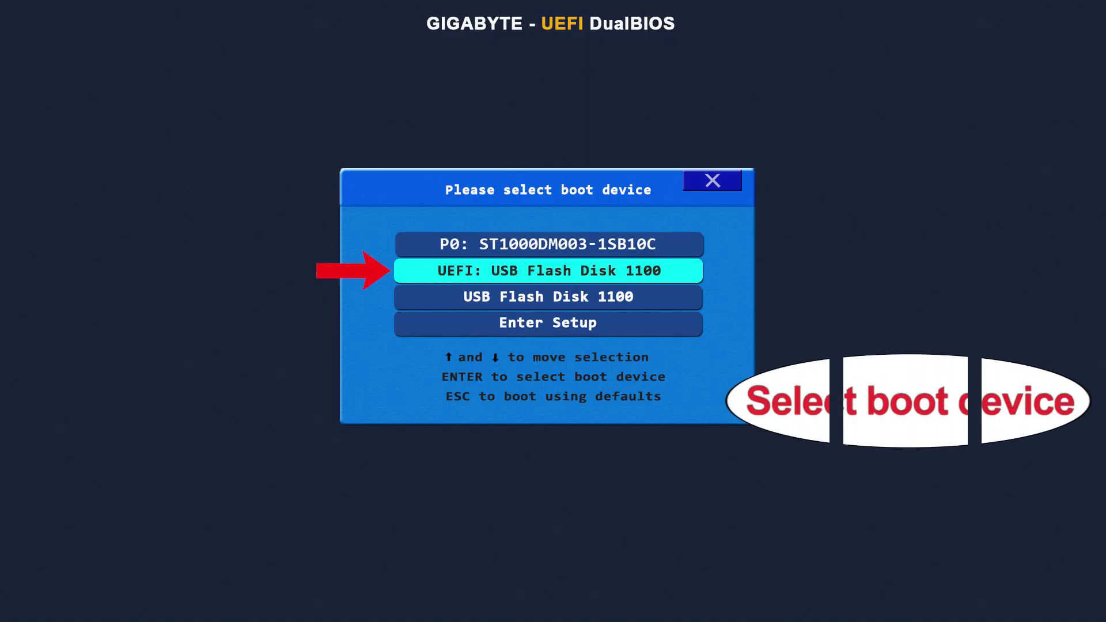
key(Return)
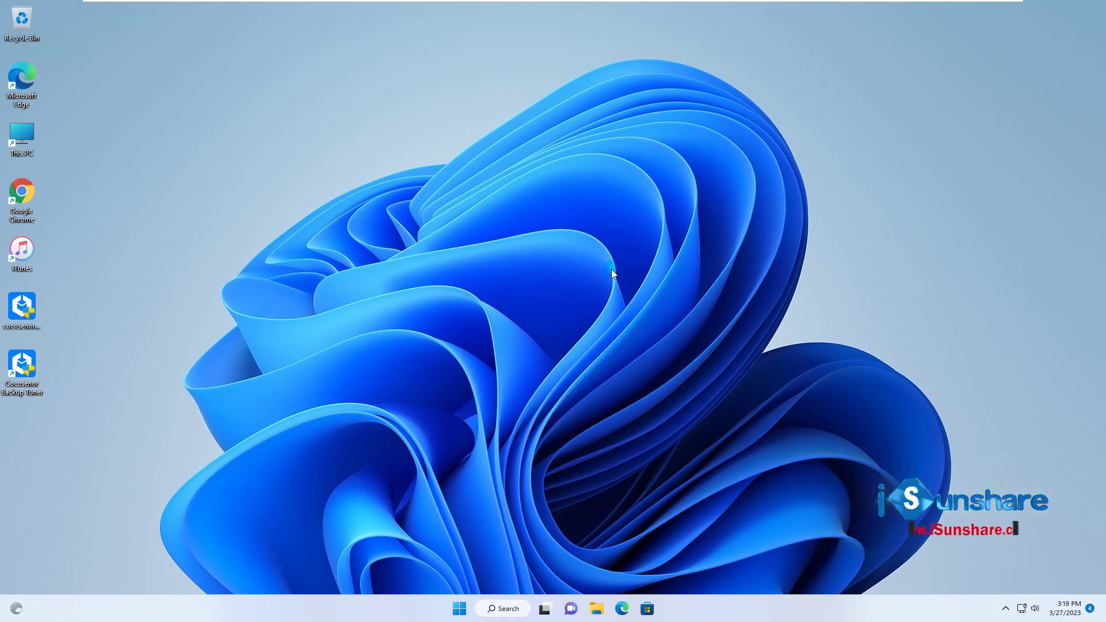
Step: Open This PC to check that the 499 GB disk is now Local Disk (C:)
double_click(22, 135)
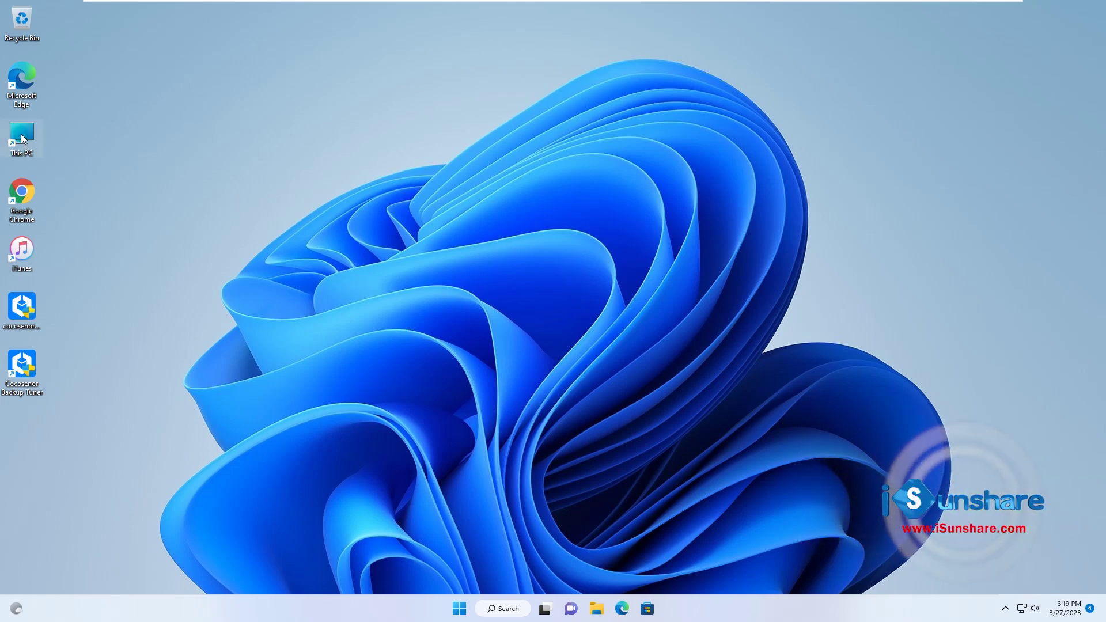